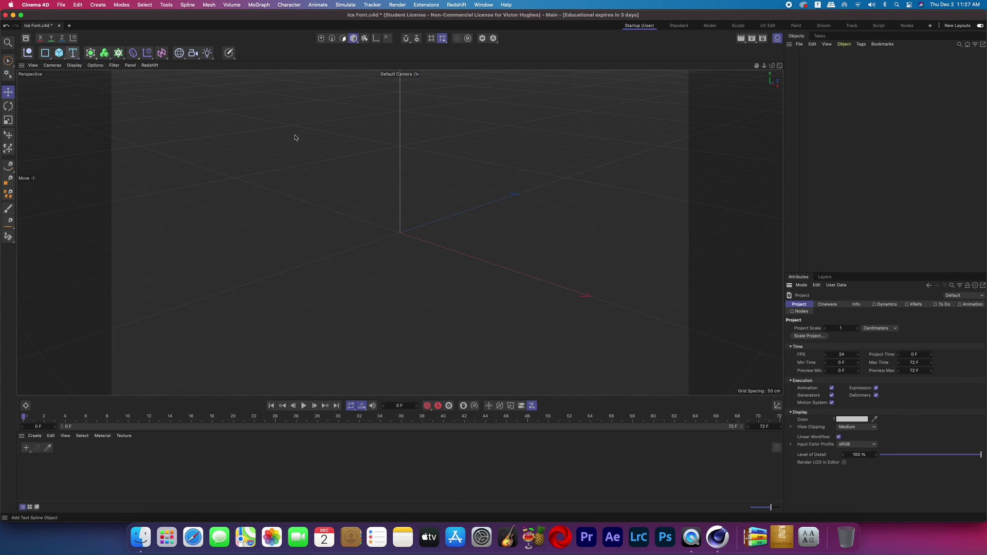
- Add a camera facing the text head-on and change the Text Spline's wording to DEXTER
left_click_drag(442, 275, 566, 253, "alt")
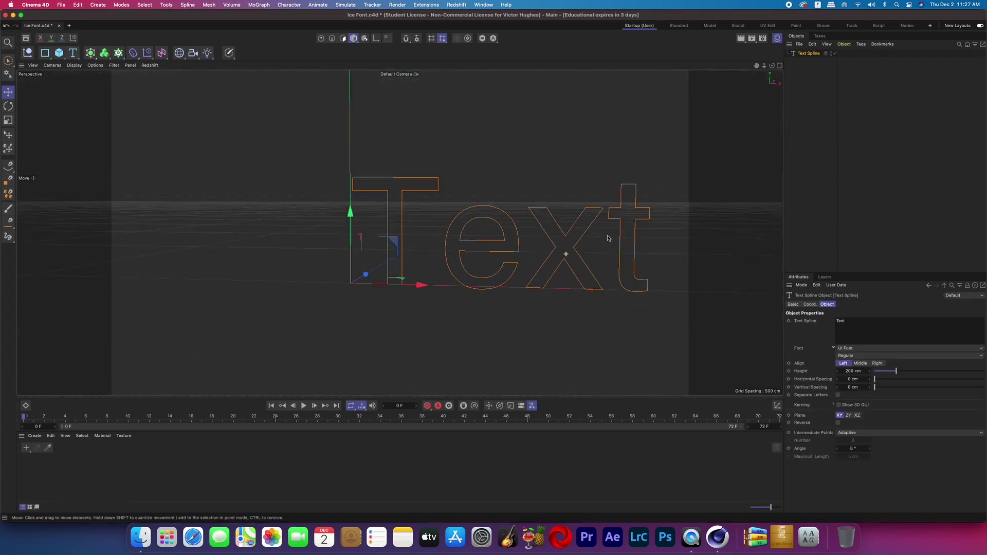
left_click(193, 53)
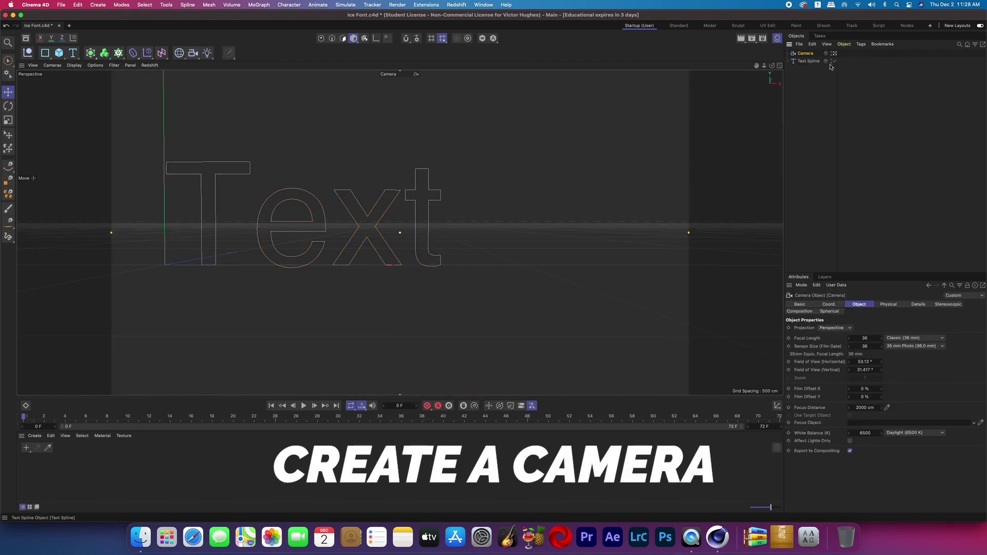
left_click(808, 62)
left_click(879, 326)
key("super+a")
type("DEXTER")
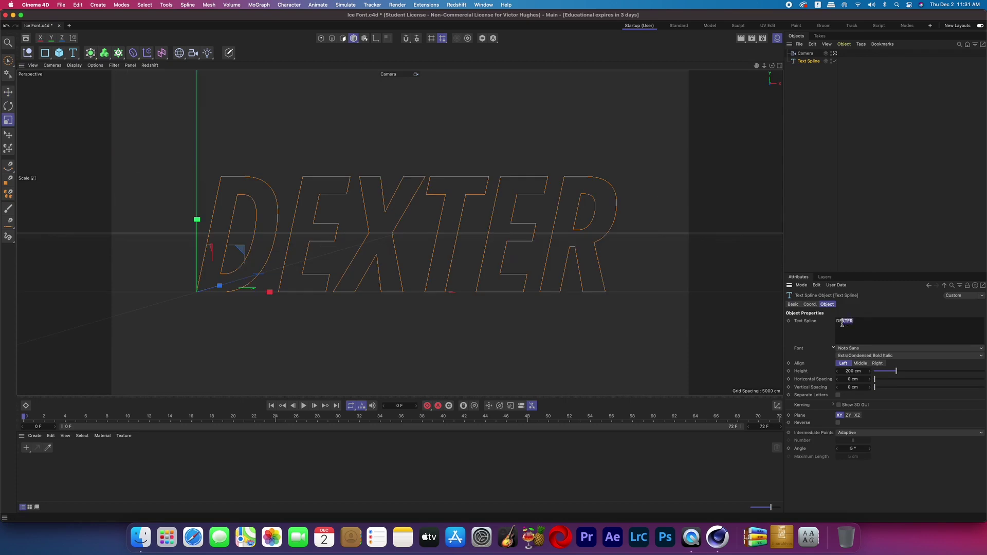
- Delete EXTER from the Text field, leaving just the letter D
key("BackSpace")
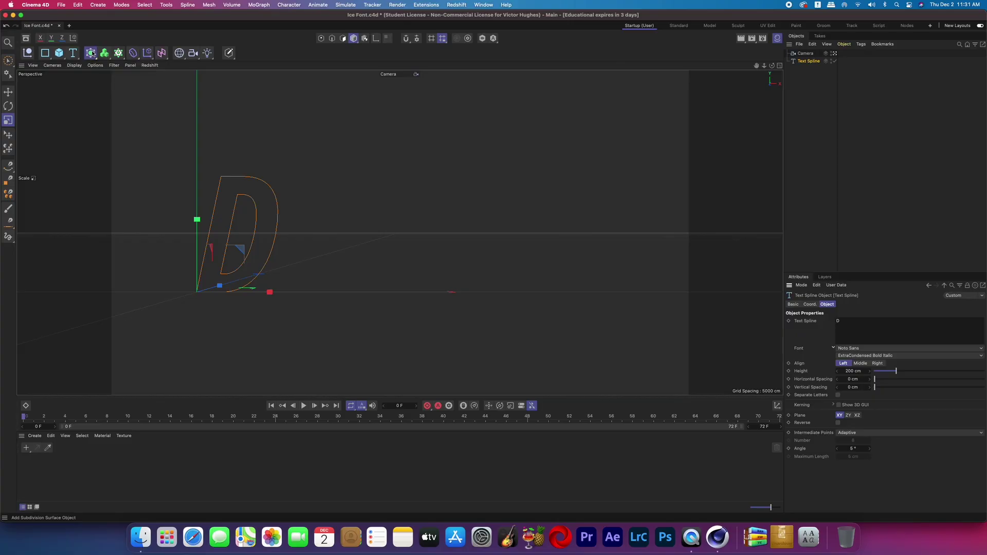
- Add an Extrude generator, nest the Text Spline under it, and set the offset to 12 cm
left_click(91, 52)
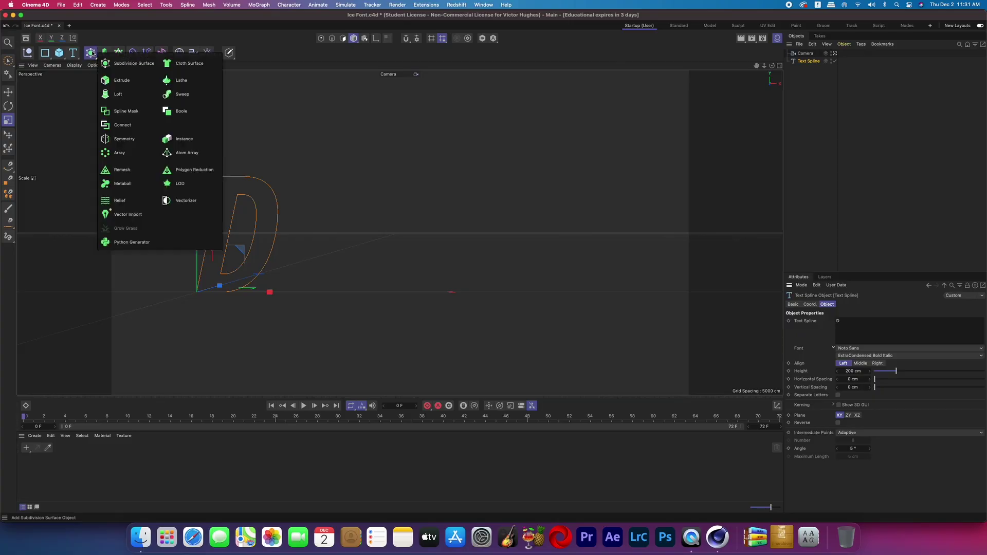
left_click(123, 81)
left_click_drag(804, 70, 803, 54)
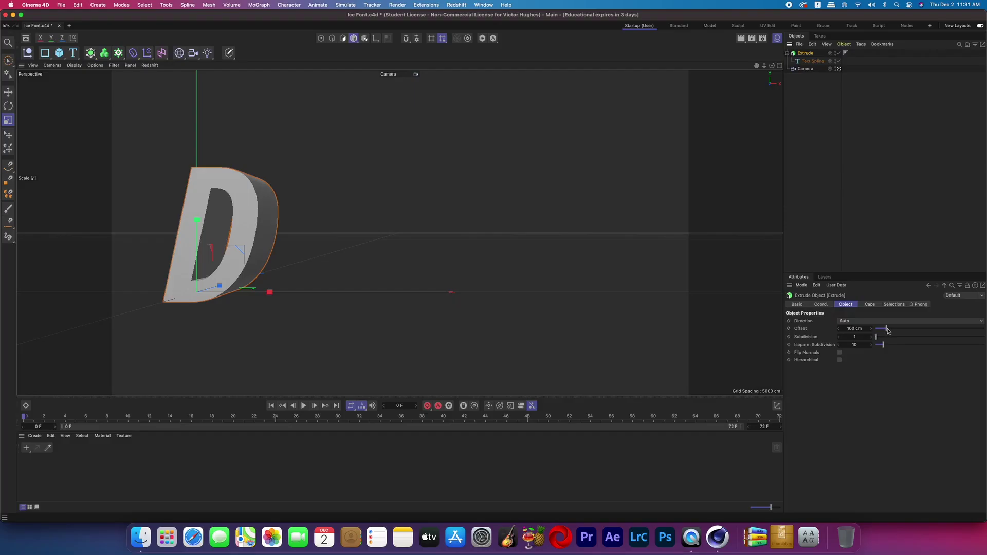
left_click_drag(882, 329, 877, 330)
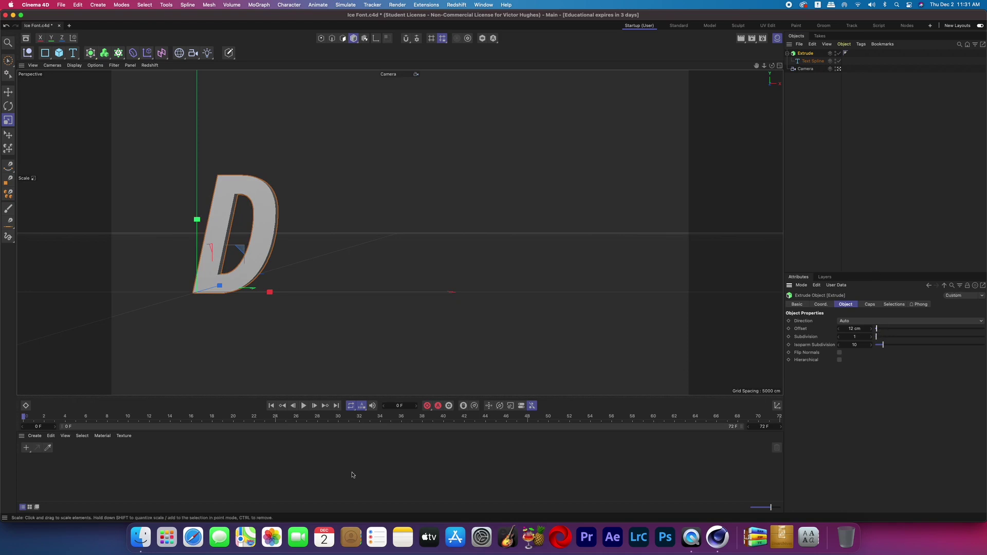
- Create a new material, apply it to the Extrude object, and open its editor
double_click(37, 465)
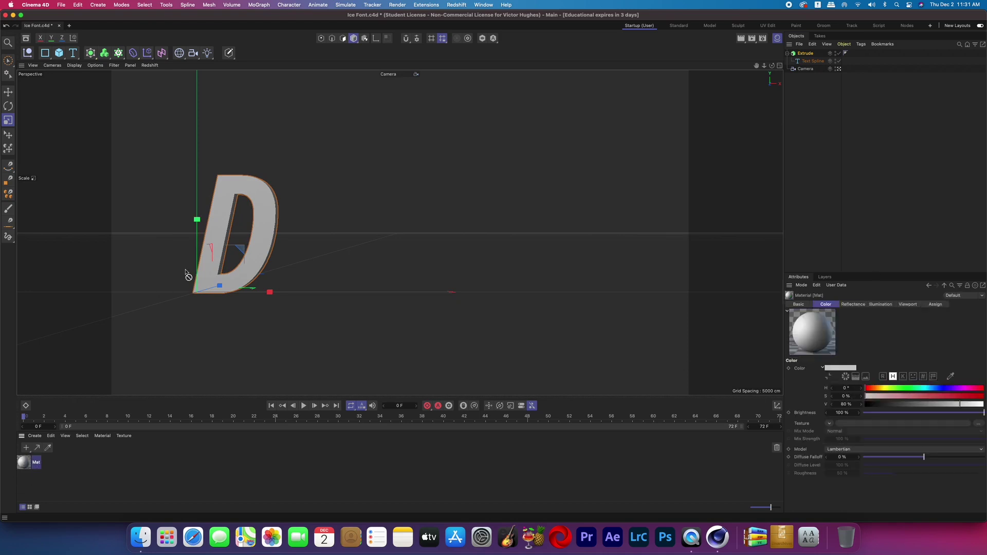
left_click_drag(187, 276, 206, 262)
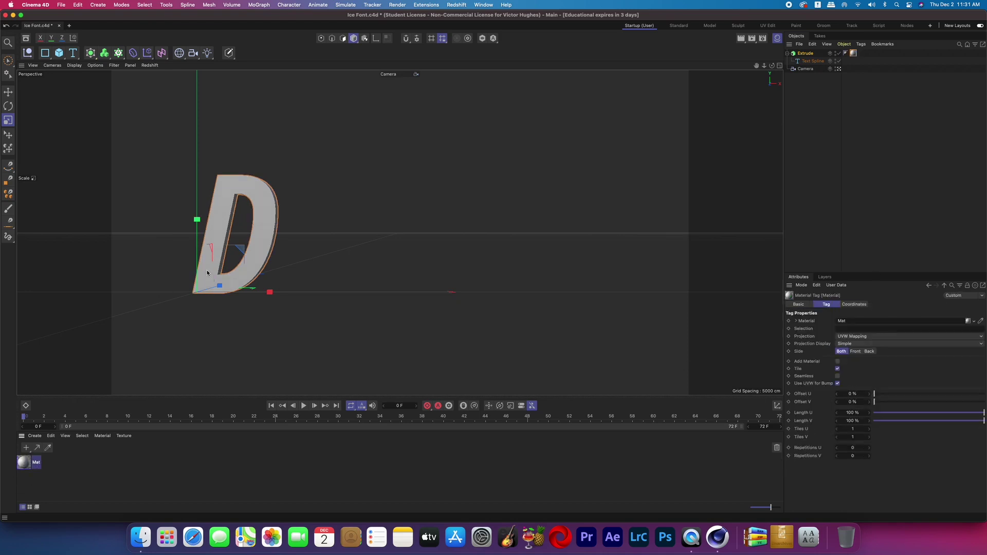
double_click(24, 463)
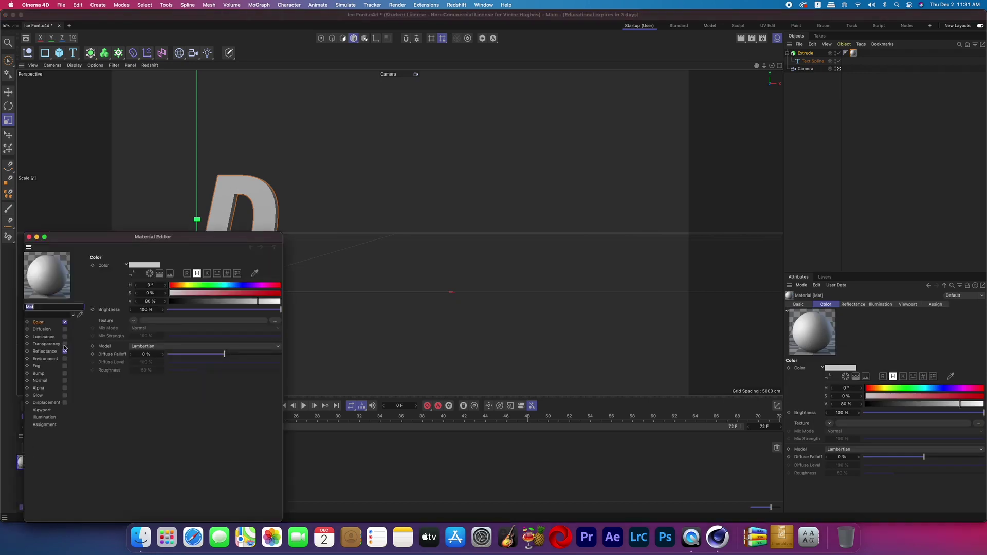
- Disable Reflectance, enable Transparency with the Water (Ice) refraction preset, and start loading a Color texture image
left_click(65, 351)
left_click(64, 343)
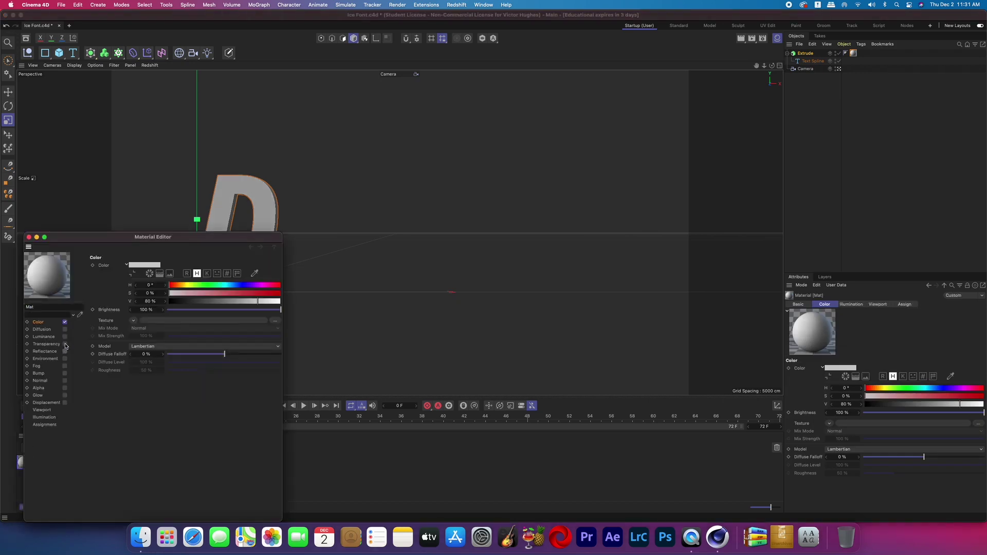
left_click(52, 344)
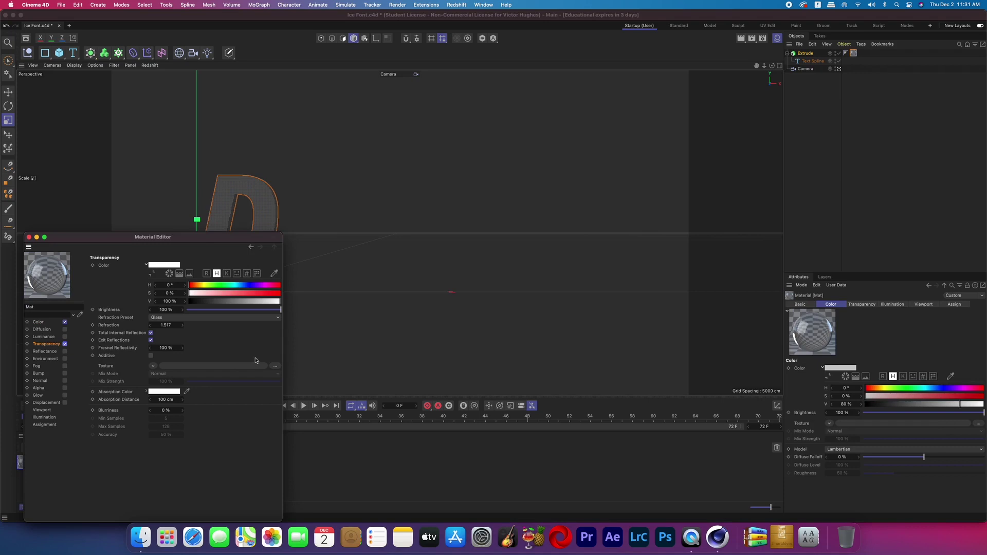
left_click(272, 318)
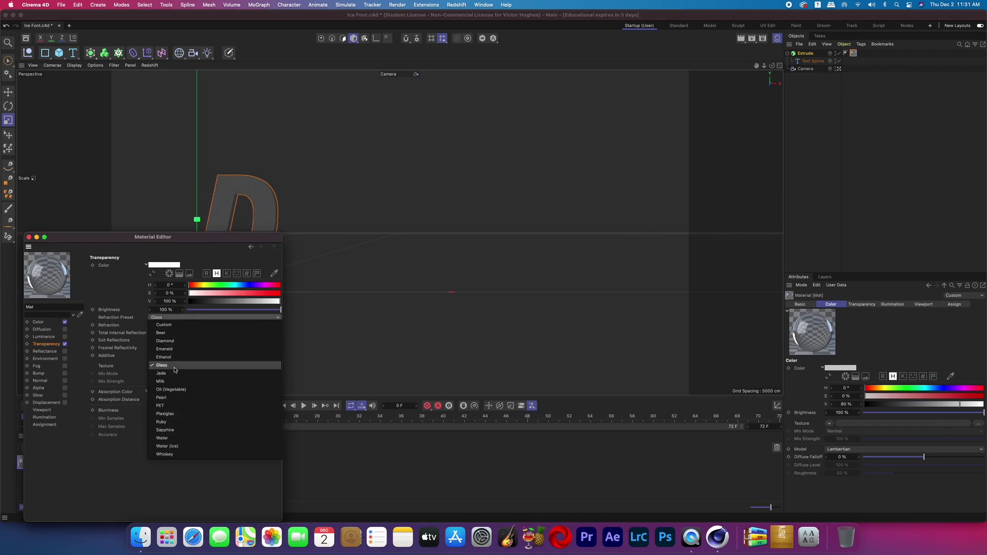
left_click(168, 447)
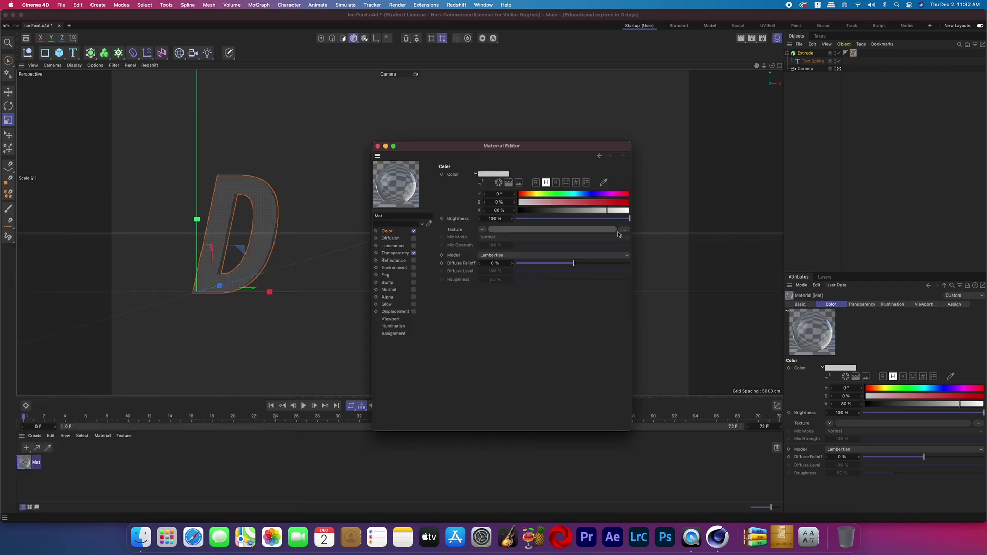
left_click(616, 230)
- Load ice 2.jpg as the Color texture and convert that texture into a Layer shader
left_click(423, 109)
left_click(637, 367)
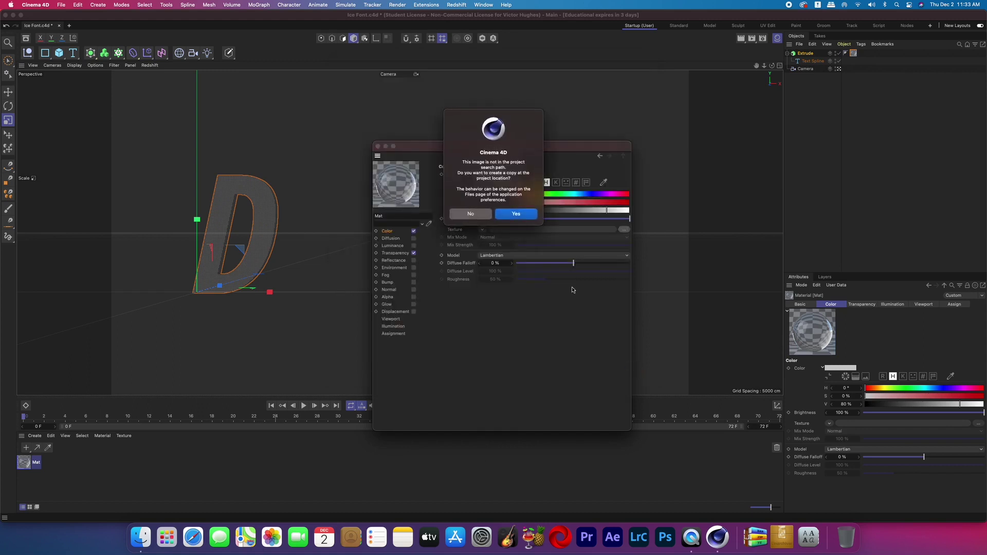
left_click(470, 215)
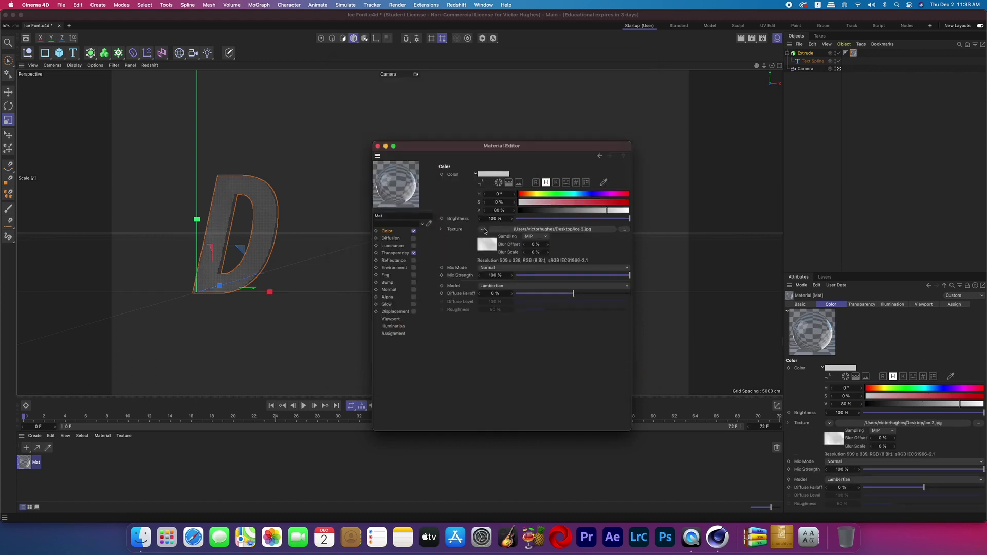
left_click(482, 229)
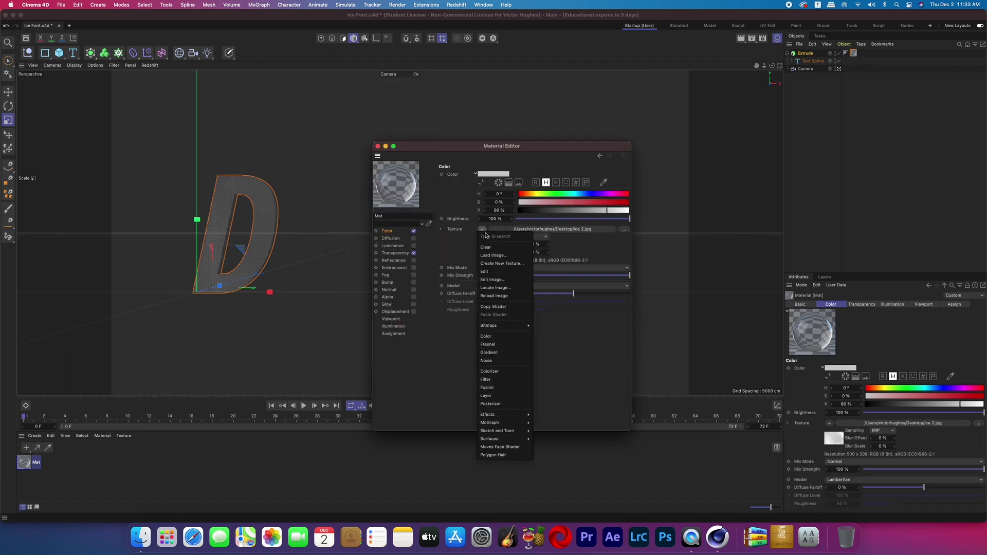
left_click(507, 397)
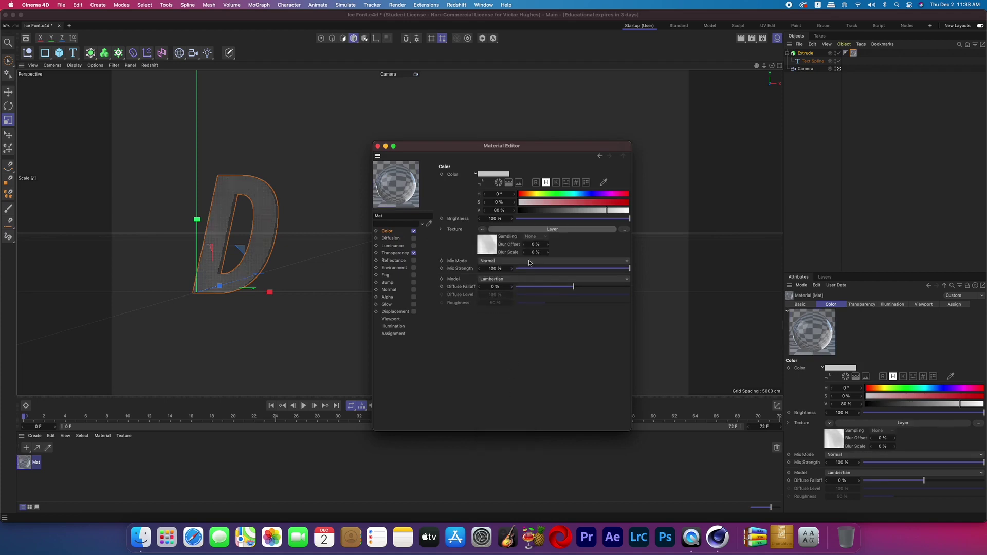
- Add a Noise layer above the ice image with 246% Global Scale and light blue Color 2
left_click(491, 247)
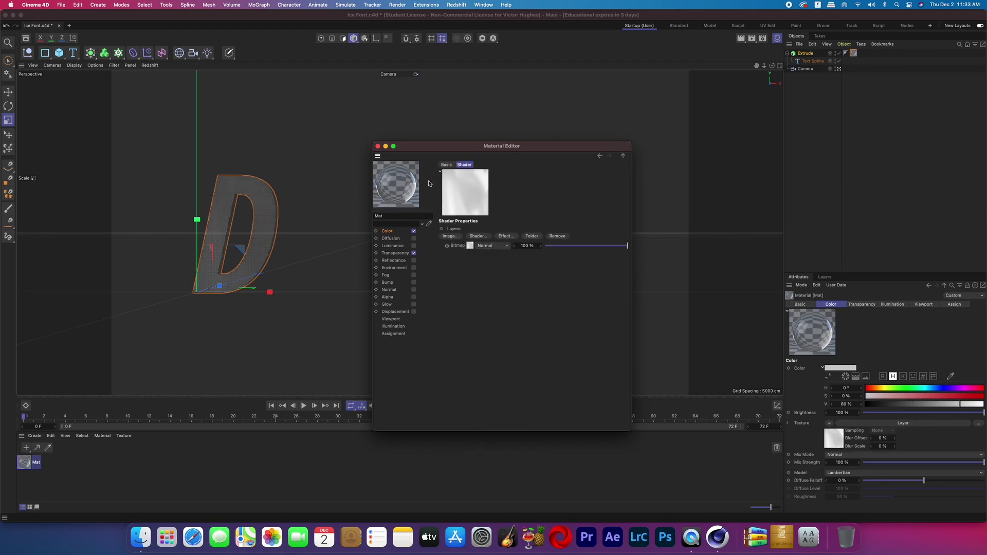
left_click(483, 237)
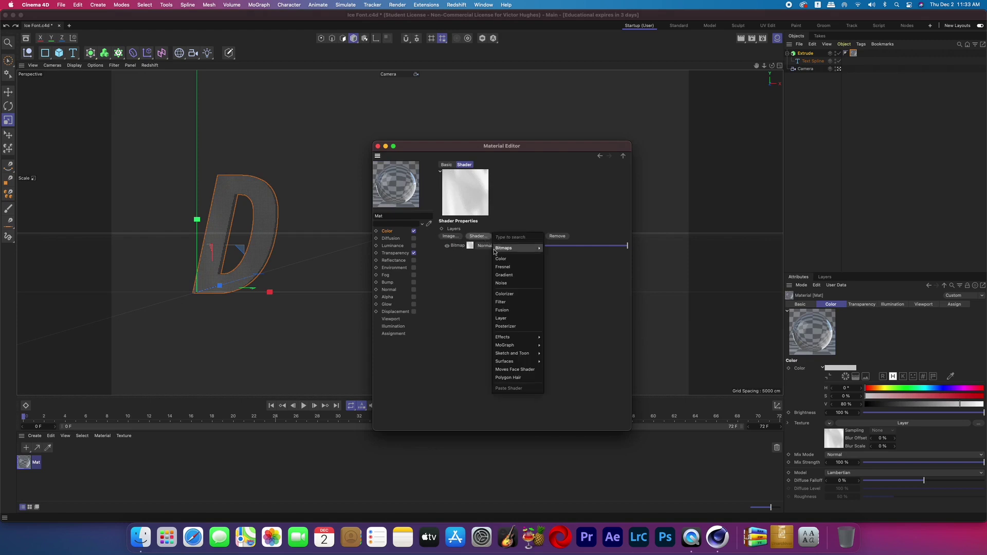
left_click(501, 283)
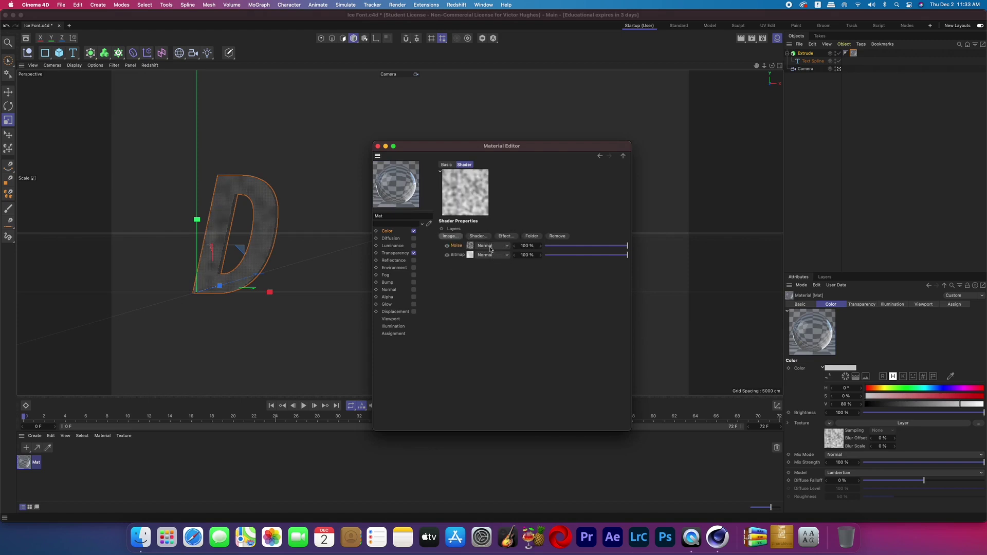
left_click(470, 246)
left_click_drag(523, 275, 523, 276)
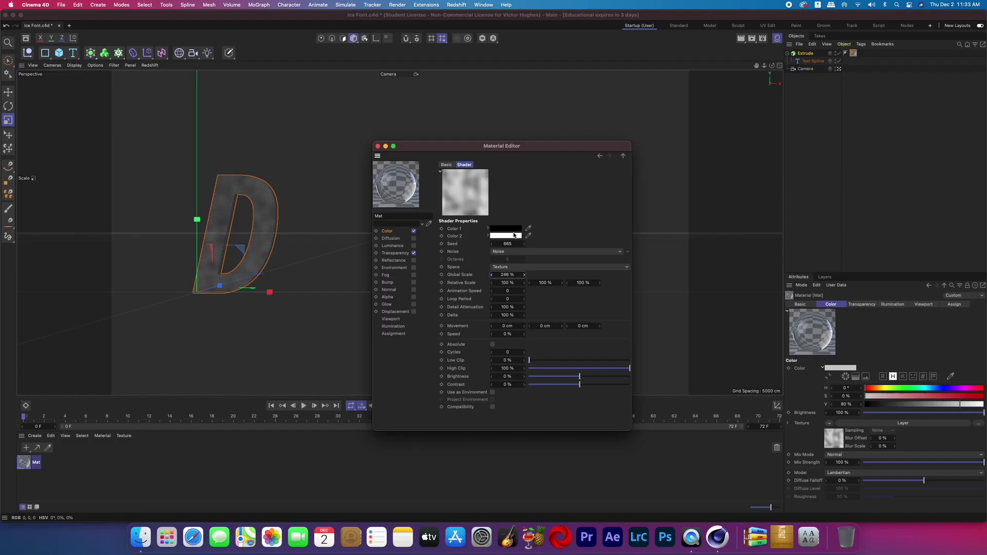
left_click(514, 236)
left_click_drag(526, 307, 579, 324)
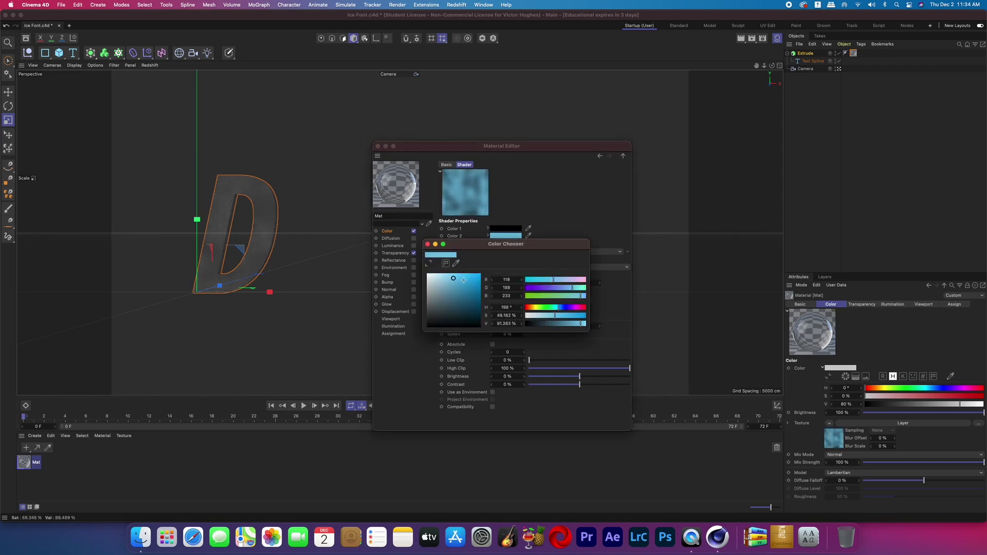
- Set the Noise layer's blend mode to Overlay at about 51% opacity
left_click(599, 156)
left_click(493, 247)
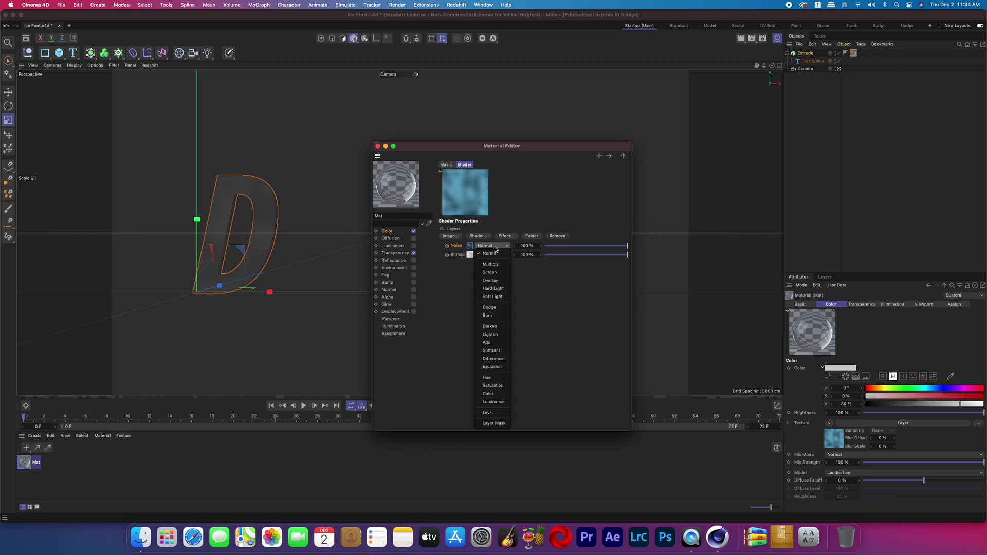
left_click(497, 279)
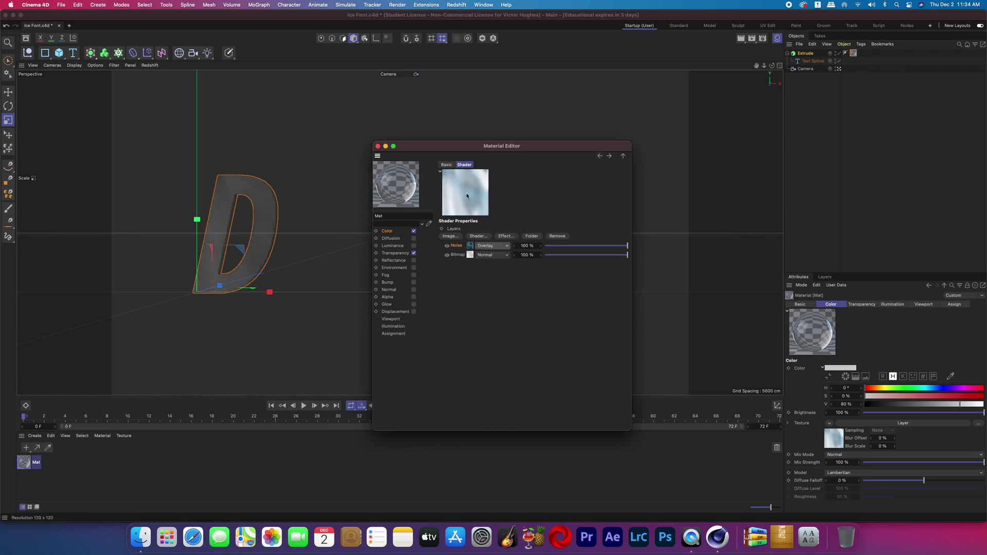
left_click_drag(627, 250, 595, 246)
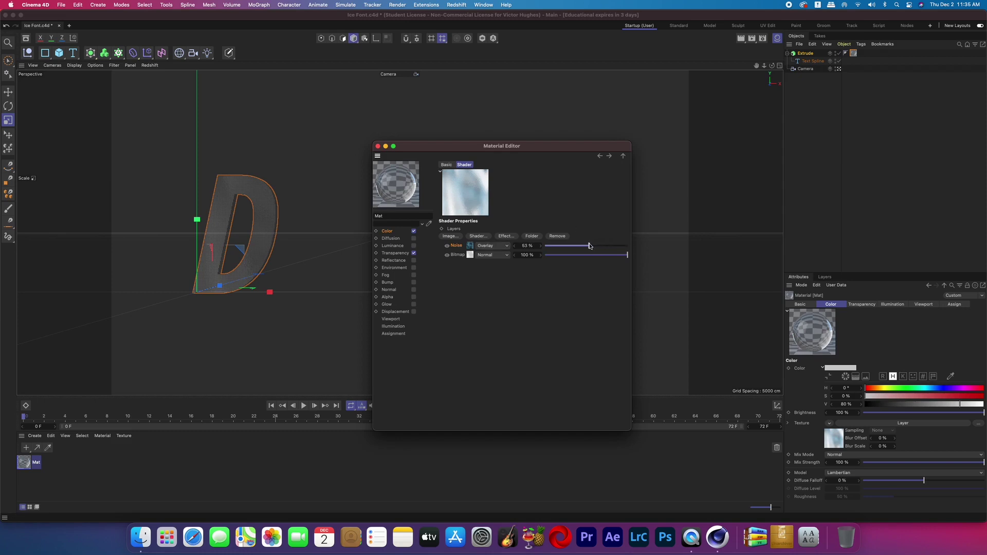
- Add the ice tex image as a new layer in the Layer shader
left_click(456, 237)
left_click(450, 110)
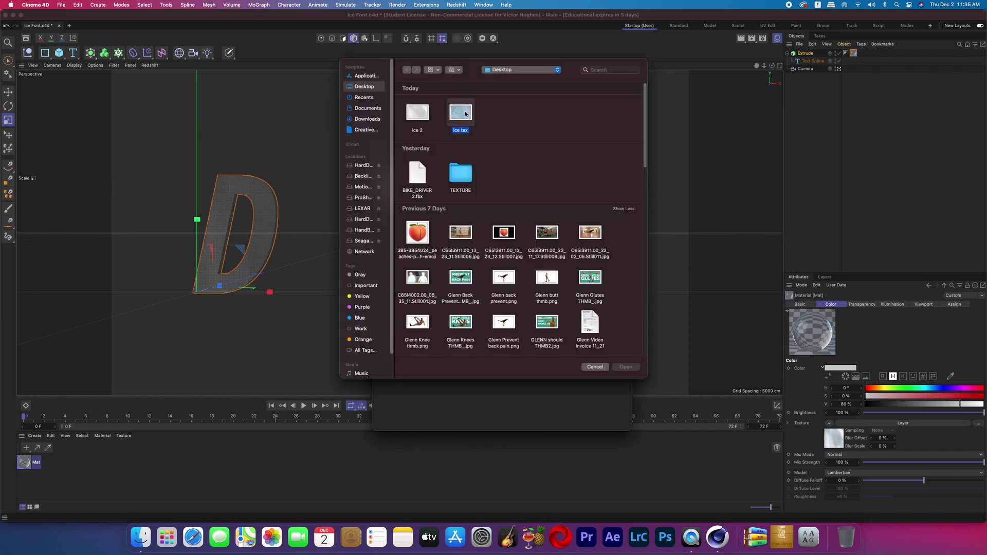
left_click(621, 368)
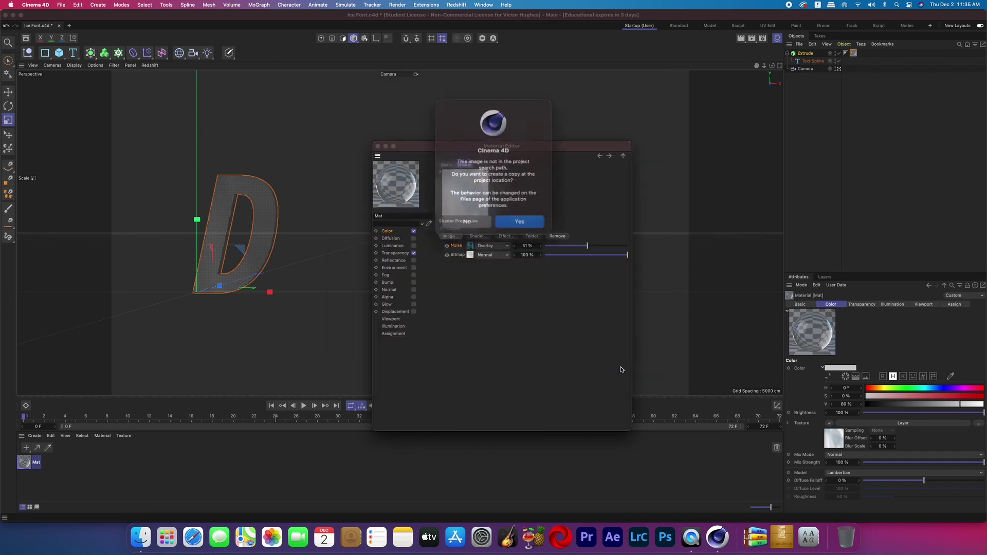
left_click(485, 216)
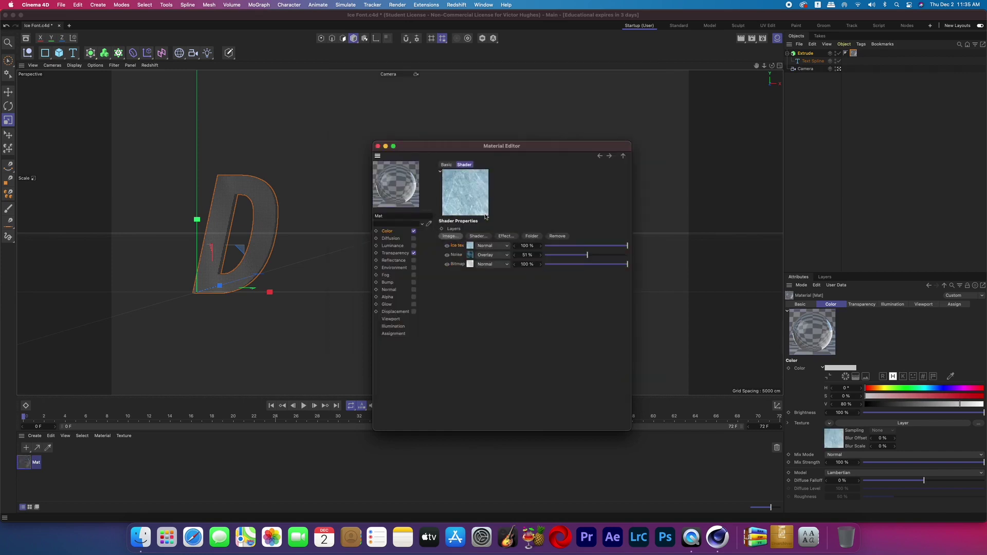
- Blend the ice tex layer as Overlay at about 67% opacity and set the Color mix mode to Multiply
left_click(501, 248)
left_click(498, 280)
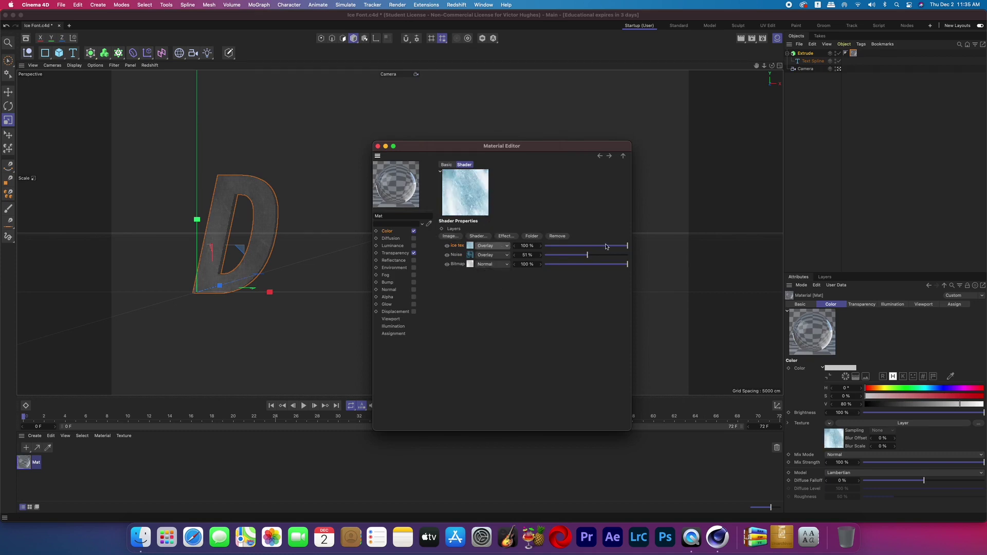
left_click_drag(626, 247, 601, 248)
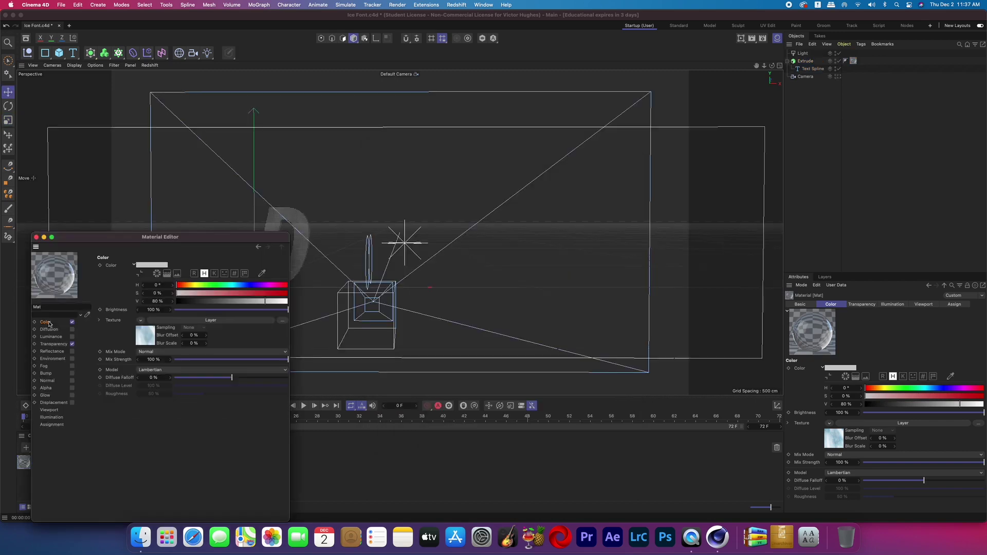
left_click(153, 352)
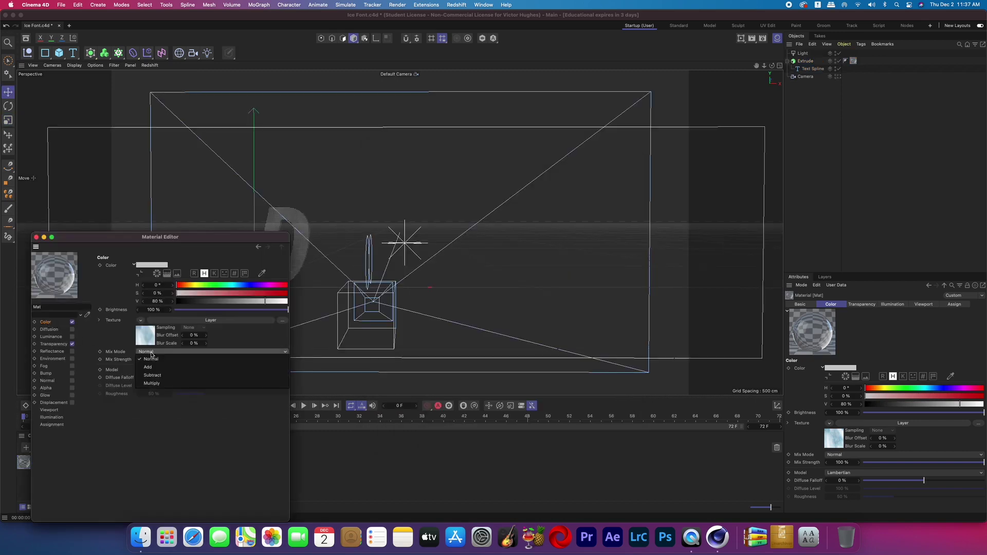
left_click(155, 386)
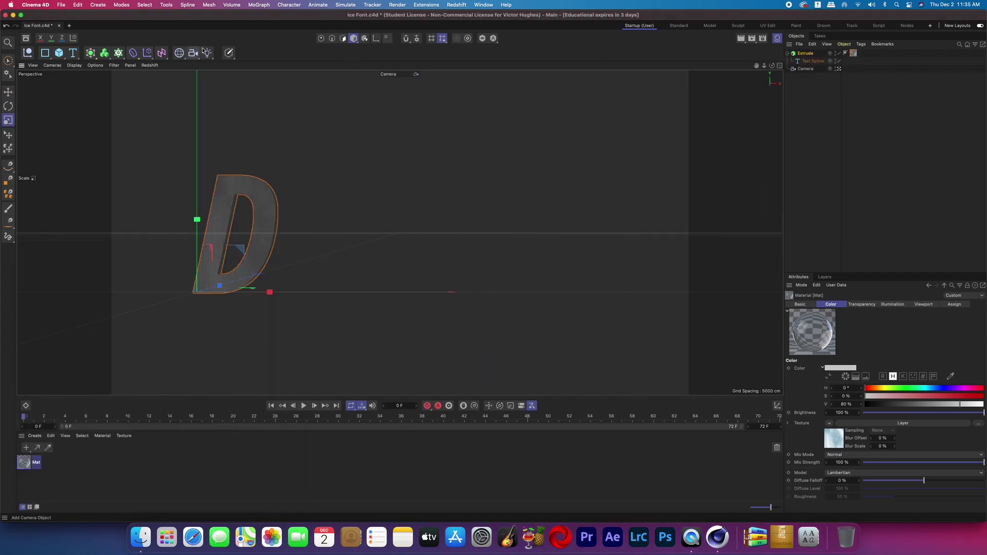
- Add an Area Light, enlarge it, and move it toward the scene centre to light the D
left_click(207, 55)
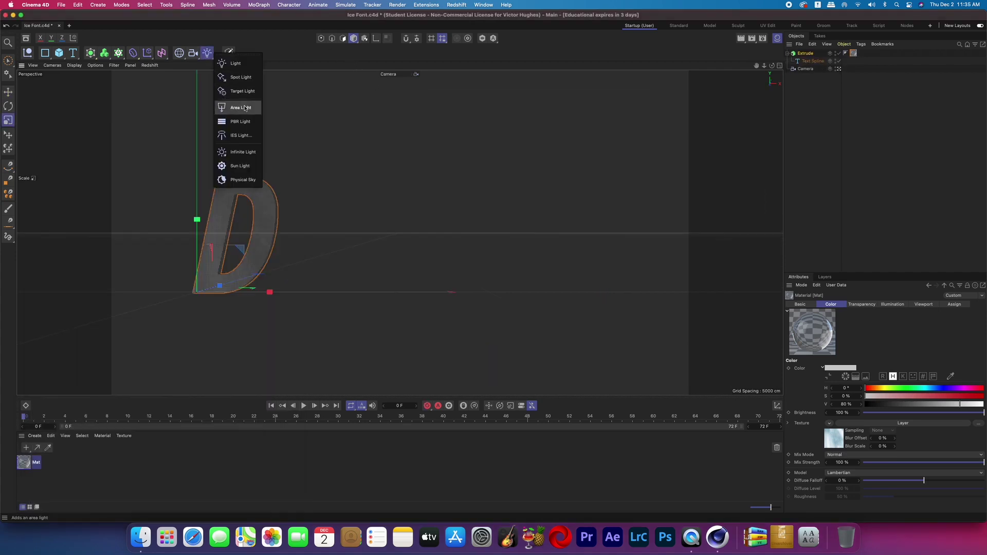
left_click(245, 108)
left_click_drag(61, 143, 133, 165)
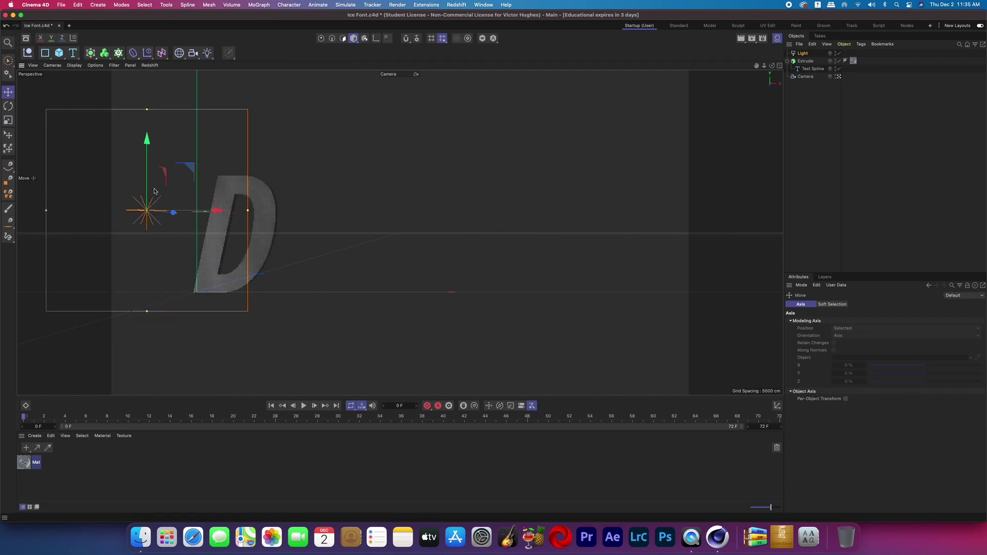
key("e")
left_click_drag(297, 280, 471, 239, "alt")
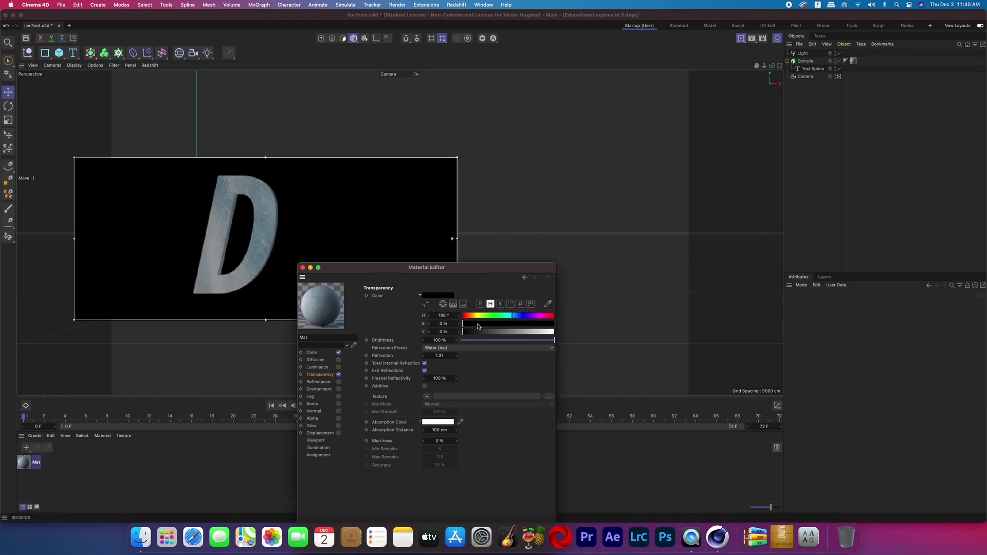
- Drag the Transparency colour's V value up to 64%, then shift the Material Editor aside
left_click_drag(470, 331, 515, 333)
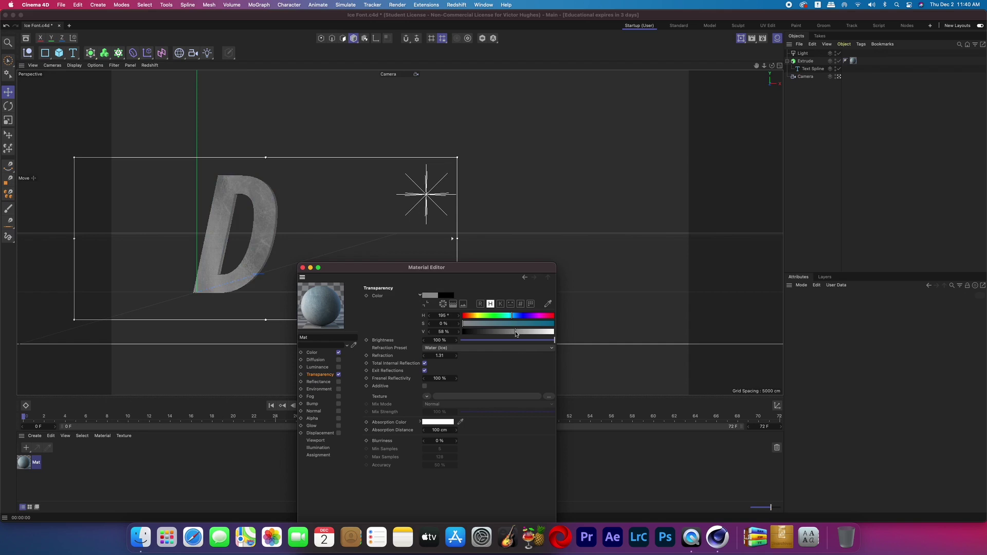
left_click_drag(517, 333, 522, 334)
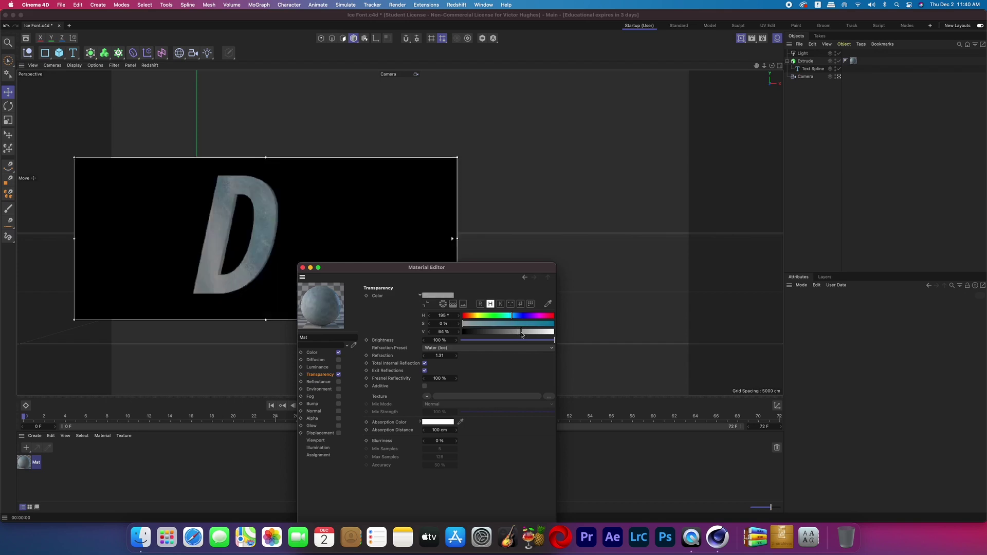
left_click_drag(442, 268, 403, 157)
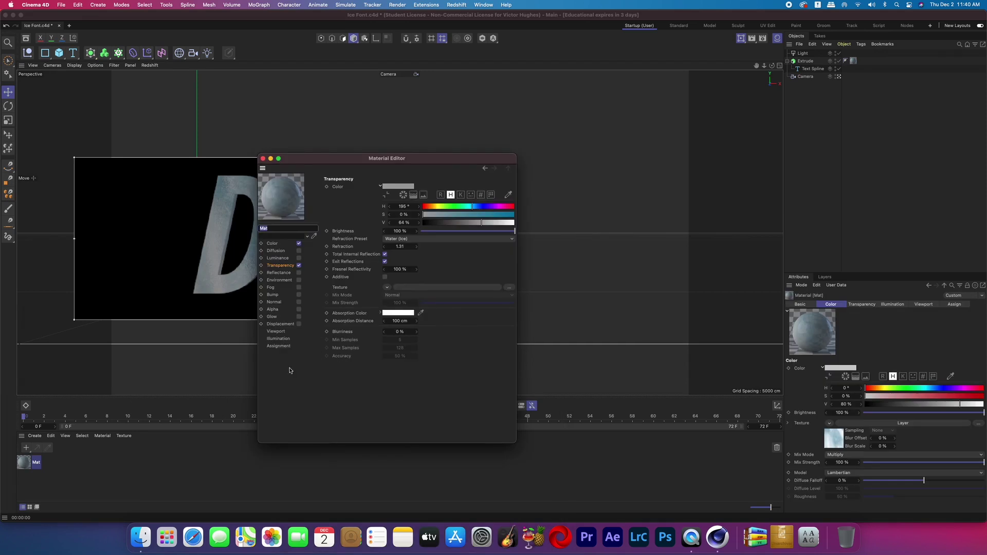
- Set Mat's viewport texture preview size to 2048x2048
left_click(276, 331)
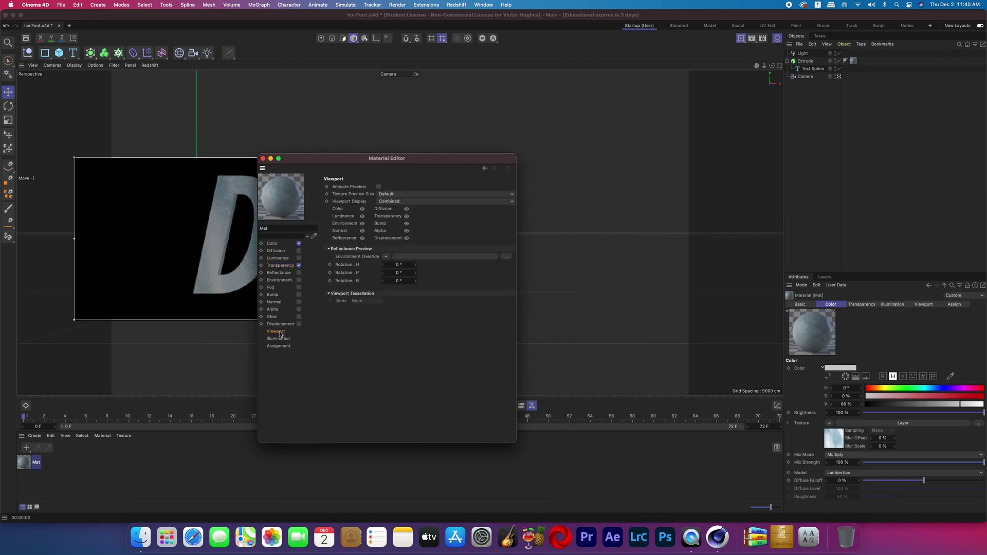
left_click(417, 195)
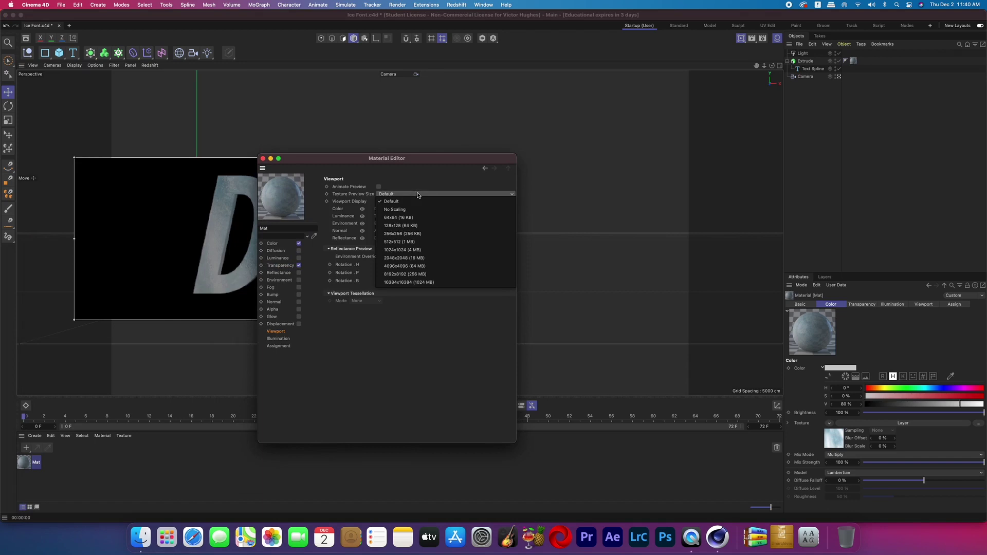
left_click(419, 258)
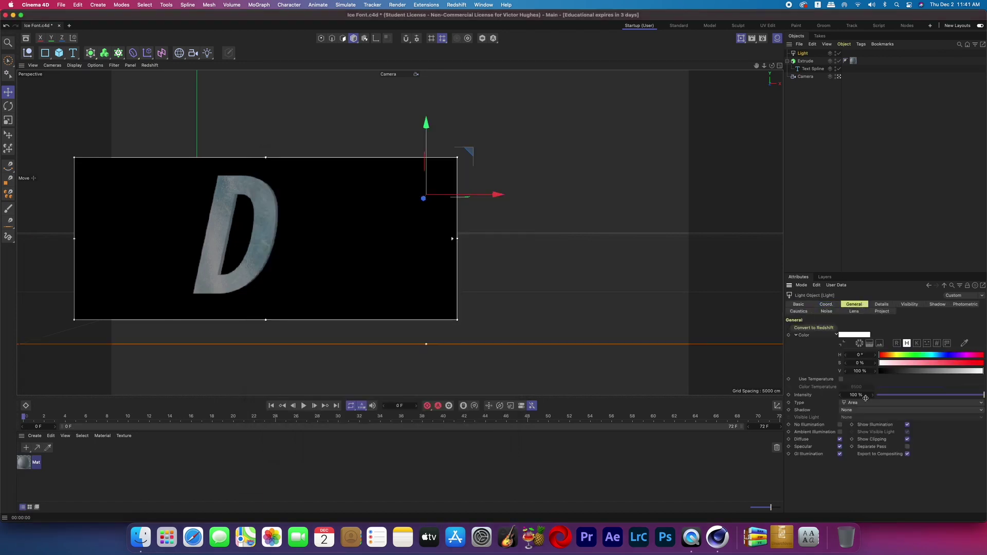
- Raise the light intensity to 157%, turn off the render region, and duplicate the extruded D
left_click_drag(865, 398, 869, 396)
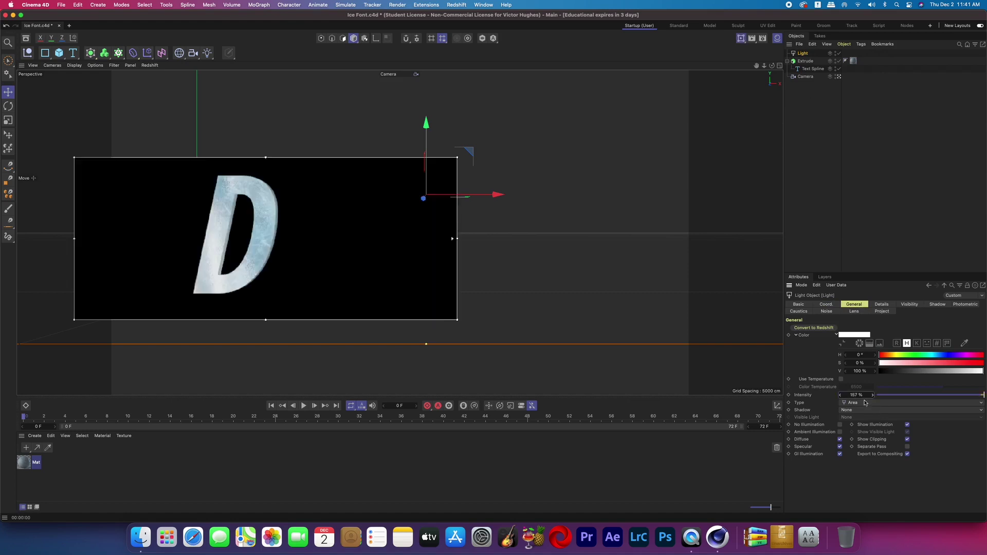
key("alt+r")
left_click(818, 99)
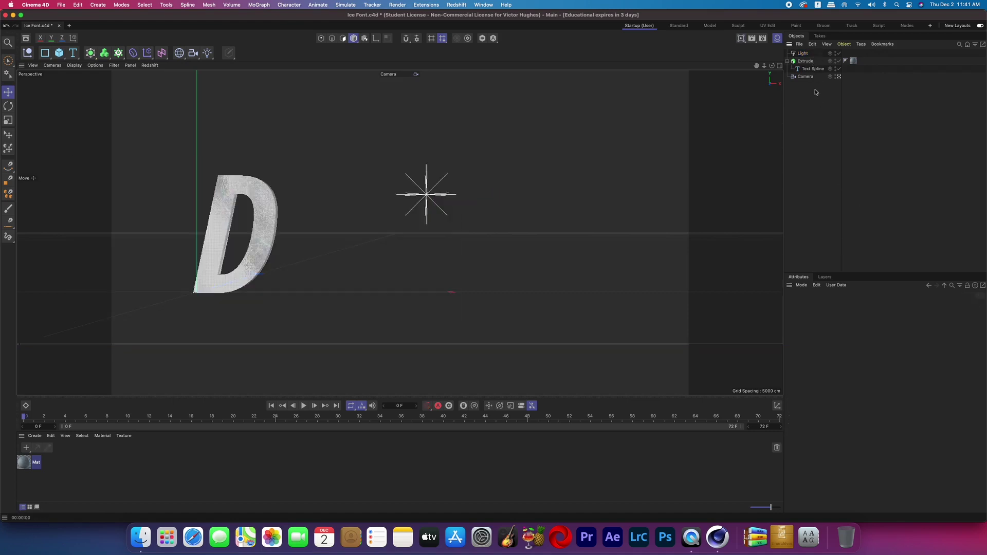
left_click_drag(808, 62, 810, 63, "ctrl")
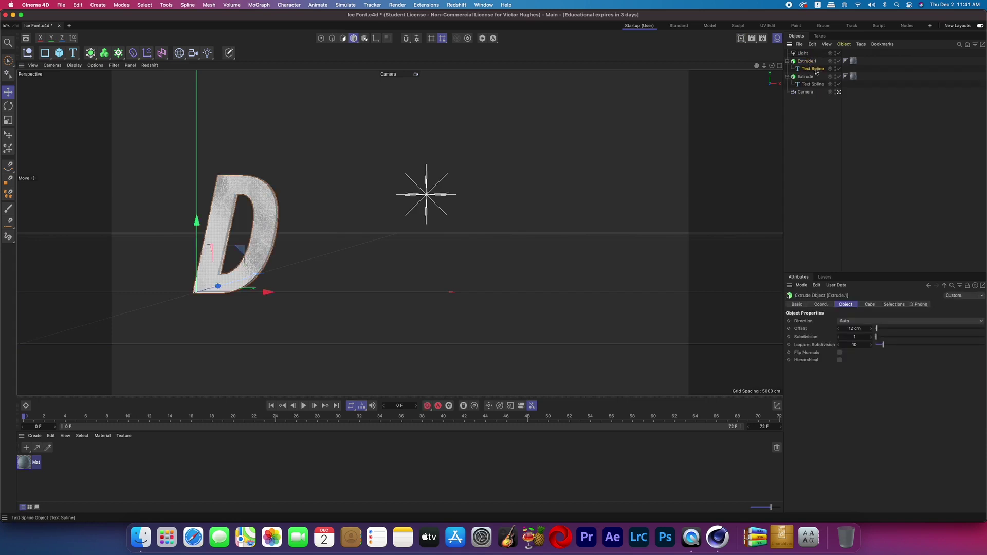
- Change the copy's Text Spline letter to E and offset it to P.X 96 cm
left_click(812, 69)
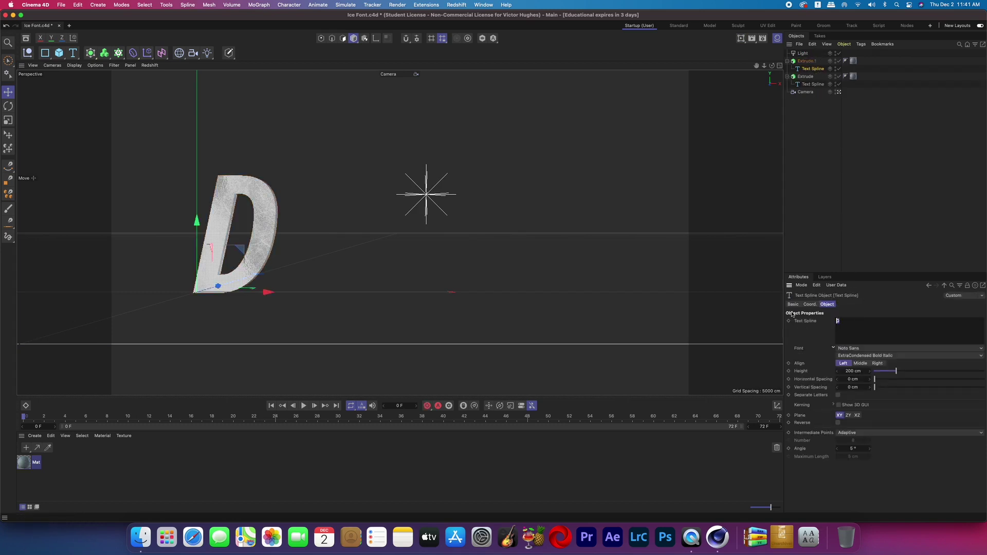
left_click(799, 212)
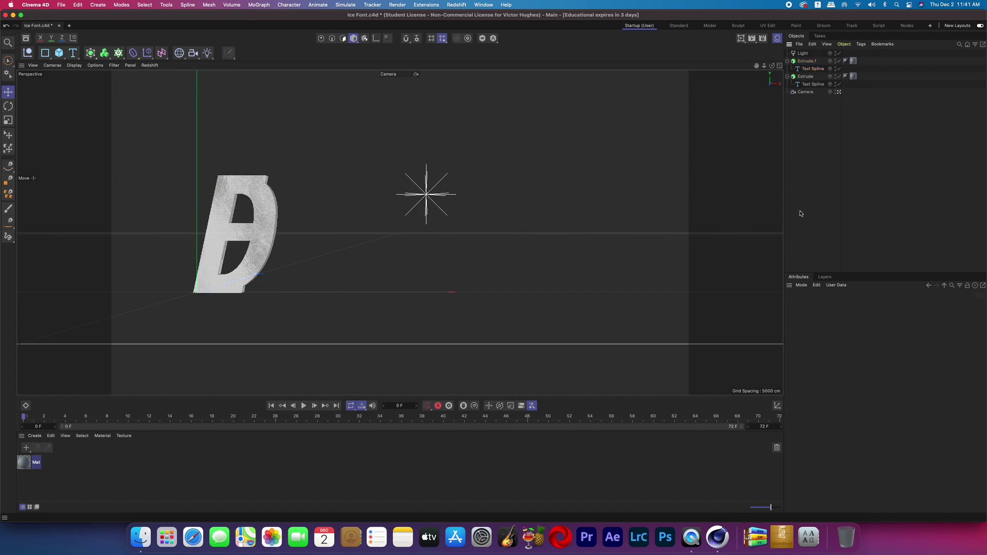
left_click(806, 61)
left_click(820, 305)
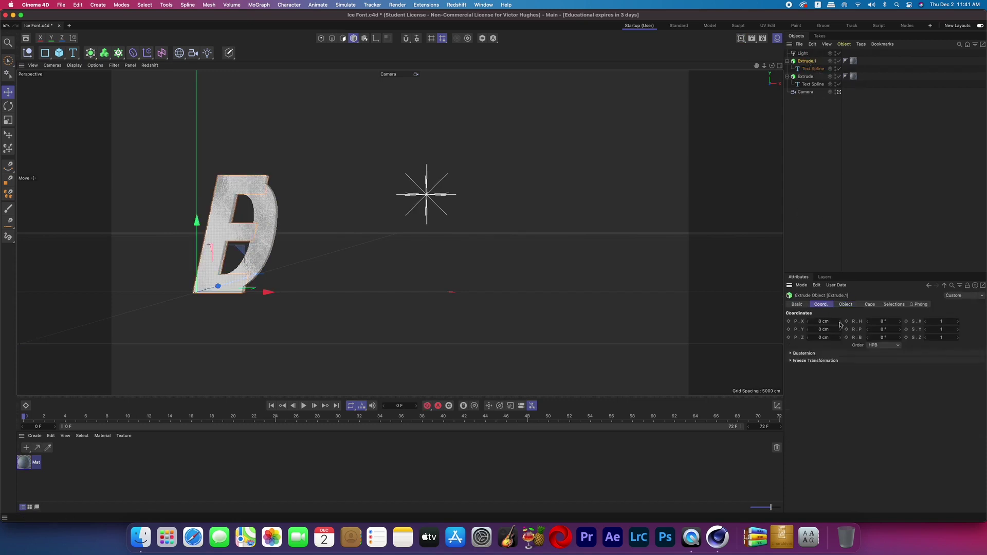
left_click_drag(840, 322, 869, 321)
- Copy, re-letter and offset further letter copies along X until the word reads DEXTER
key("ctrl+c")
key("ctrl+v")
left_click(812, 69)
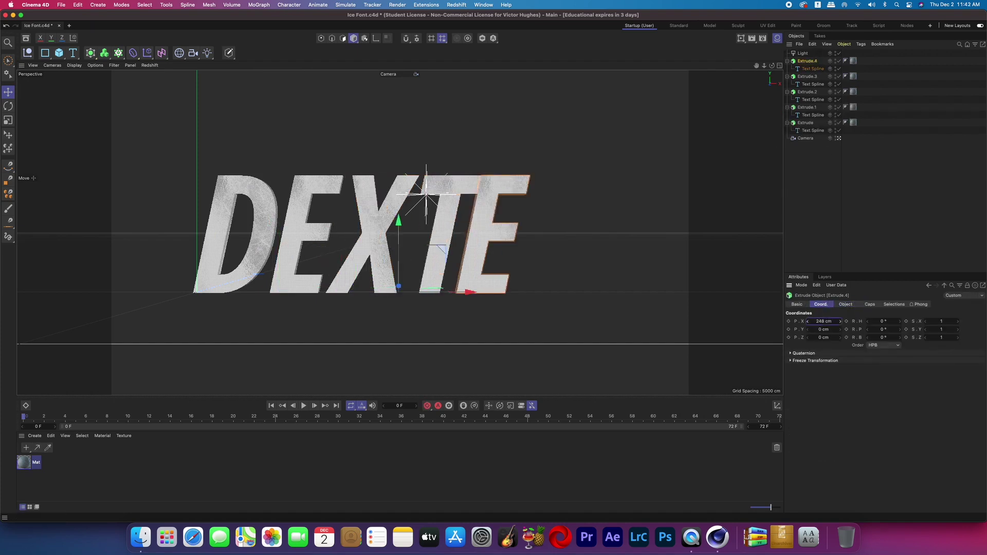
left_click_drag(840, 321, 869, 321)
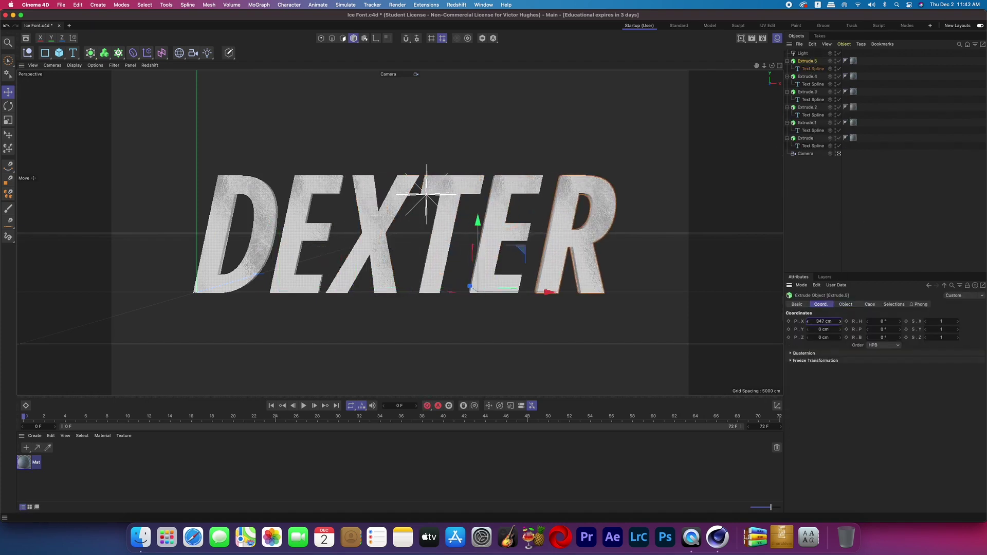
left_click(812, 216)
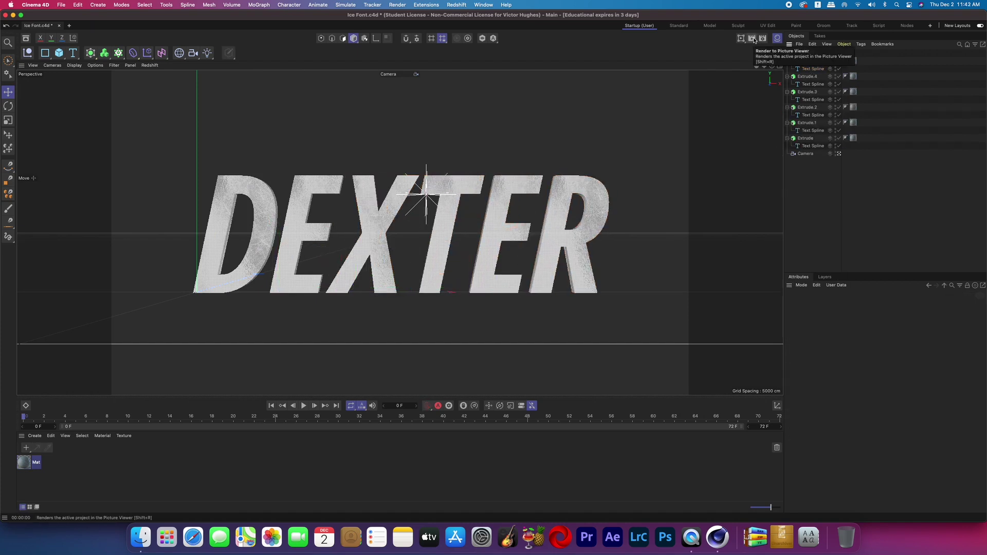
- Bring up Render Settings centred and review the Output resolution and Save settings
left_click(763, 40)
left_click_drag(762, 40, 442, 118)
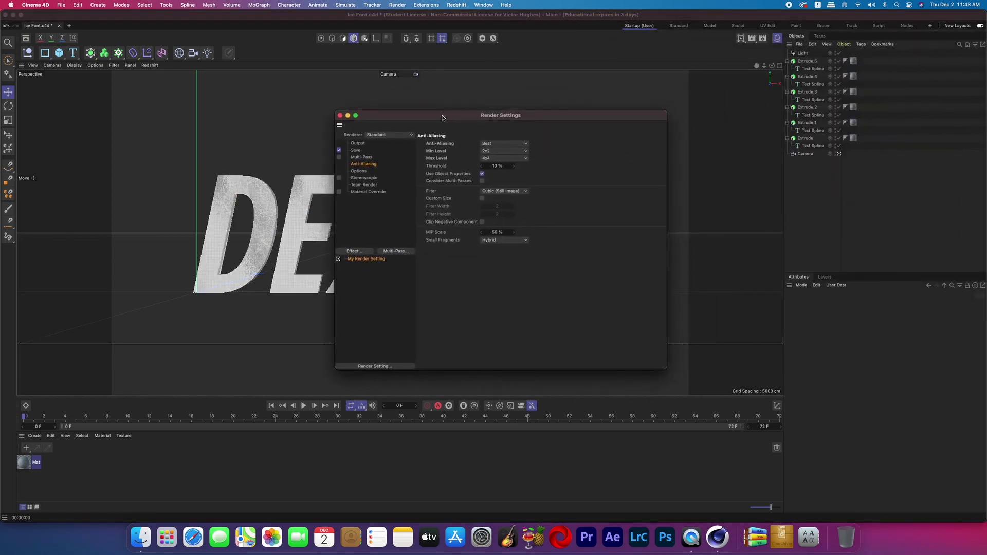
left_click(365, 144)
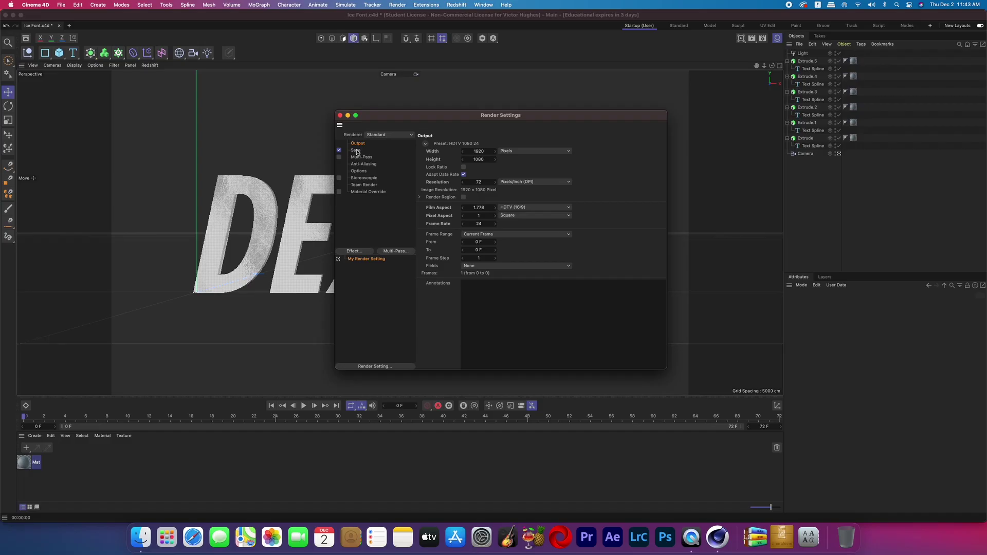
left_click(358, 151)
left_click(511, 174)
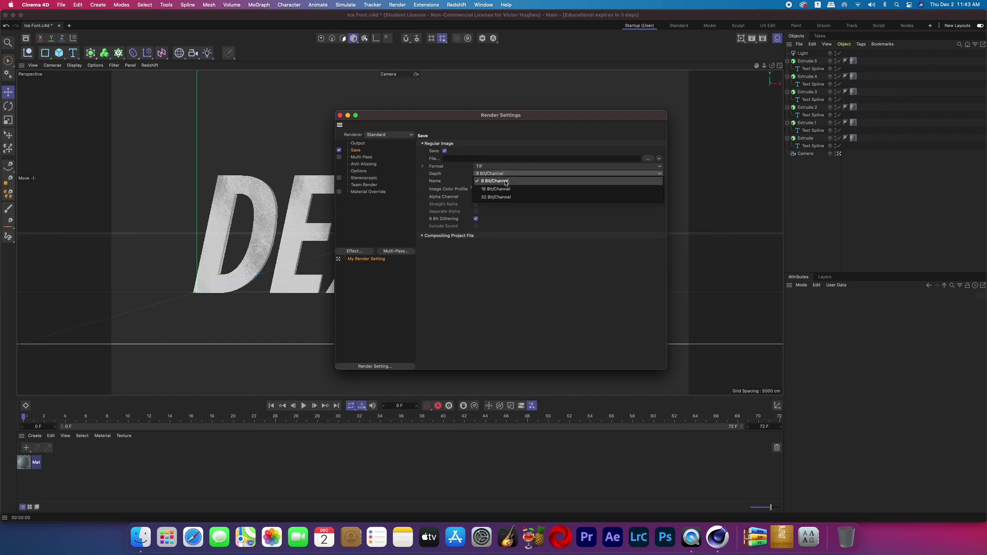
- Save renders as PNG with an alpha channel, then render DEXTER to the Picture Viewer
left_click(501, 166)
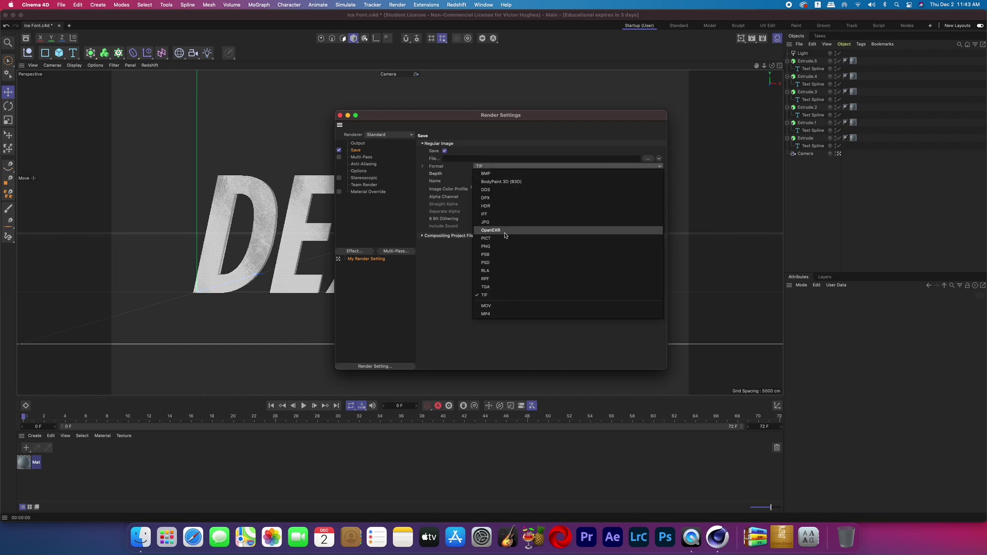
left_click(493, 246)
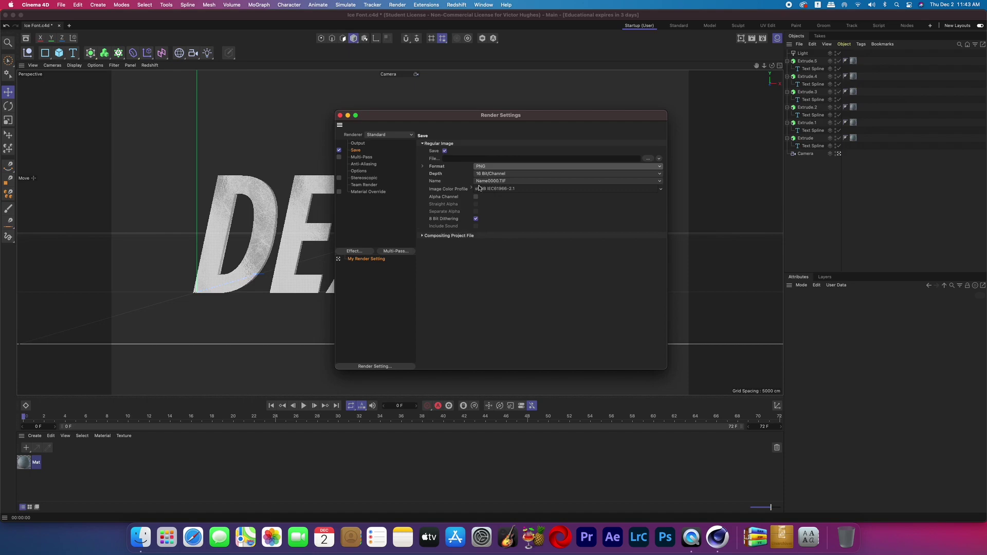
left_click(476, 198)
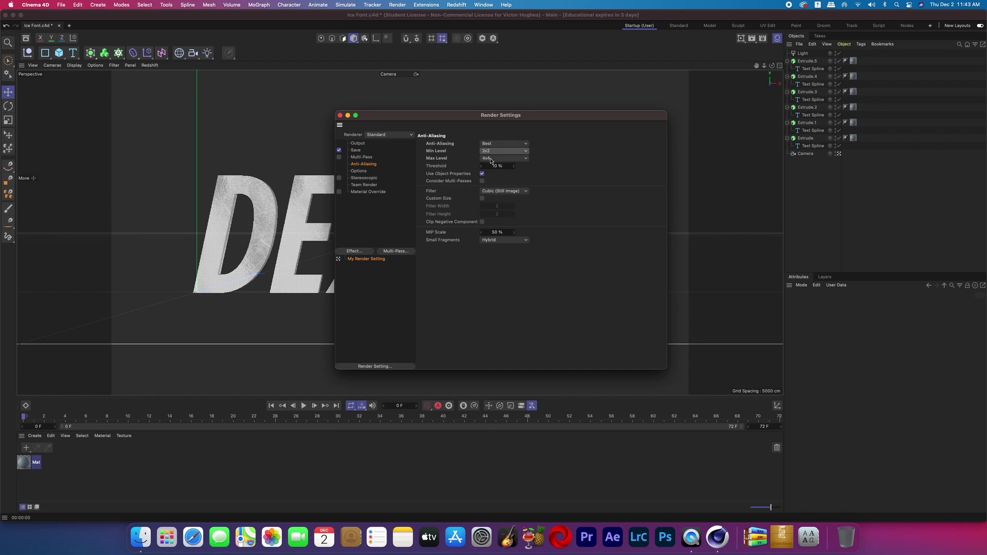
left_click(346, 116)
left_click(751, 40)
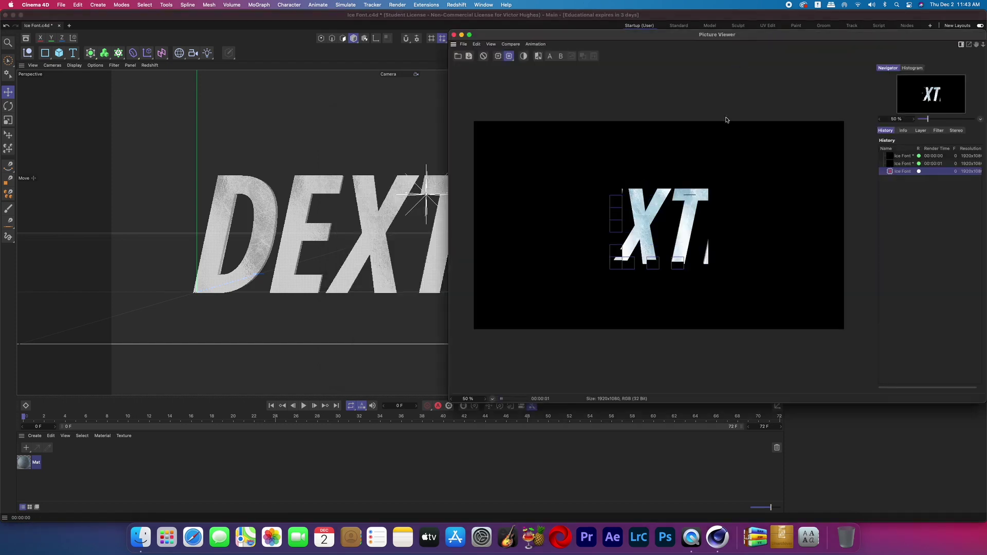